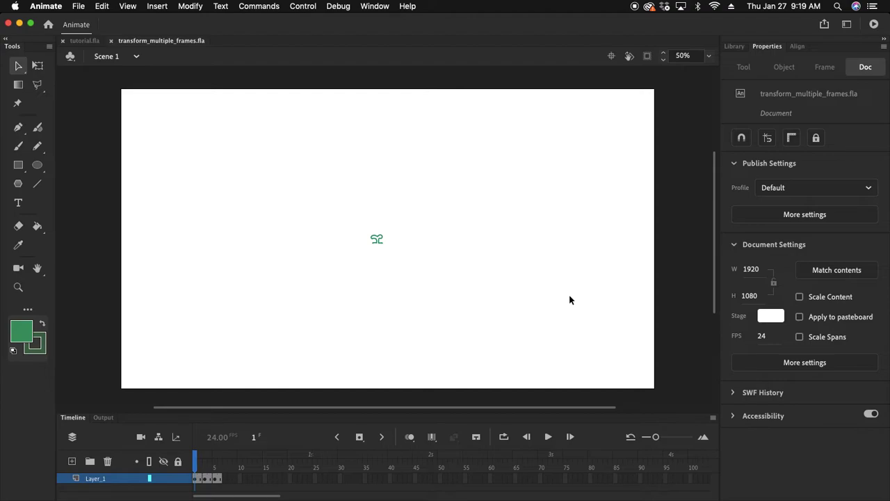
# Scrub through the six frames of the flower animation and turn on Edit Multiple Frames for them
pyautogui.moveTo(196, 464)
pyautogui.mouseDown()
pyautogui.moveTo(229, 472)
pyautogui.moveTo(228, 485)
pyautogui.moveTo(203, 479)
pyautogui.moveTo(206, 487)
pyautogui.moveTo(230, 484)
pyautogui.mouseUp()
pyautogui.click(196, 480)
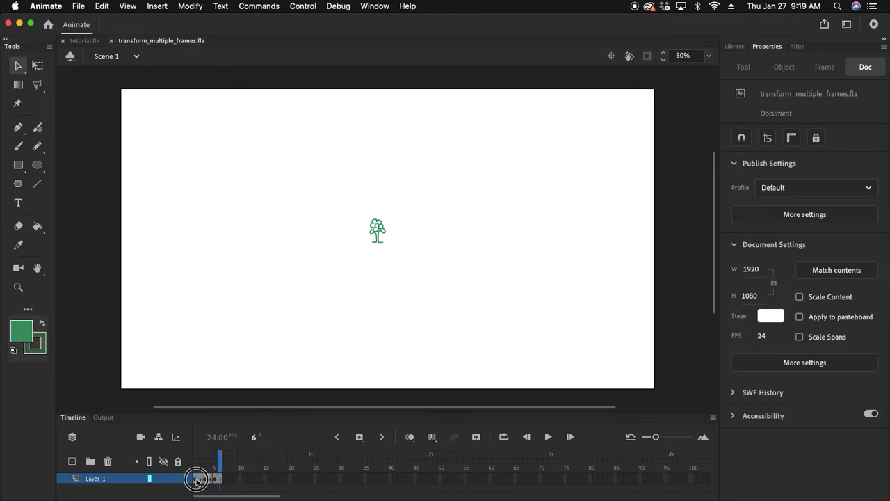
pyautogui.click(410, 439)
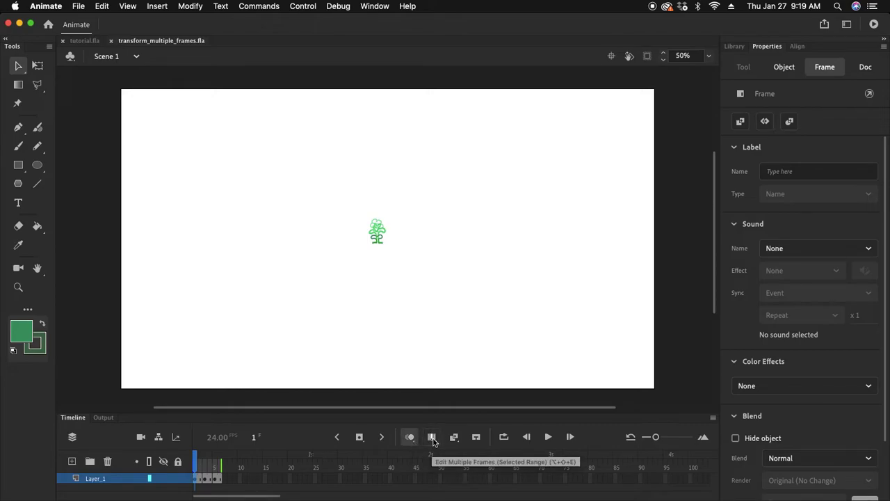
pyautogui.click(432, 438)
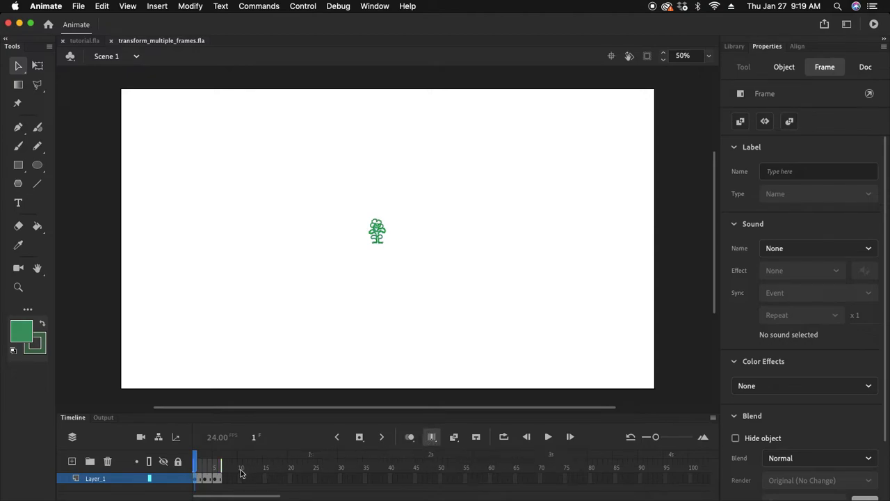
# Examine the first and last frames of Layer_1 against the multiple-frame editing range
pyautogui.click(200, 480)
pyautogui.click(221, 479)
pyautogui.moveTo(195, 482)
pyautogui.mouseDown()
pyautogui.moveTo(225, 478)
pyautogui.moveTo(199, 471)
pyautogui.moveTo(236, 467)
pyautogui.moveTo(194, 467)
pyautogui.mouseUp()
pyautogui.click(220, 465)
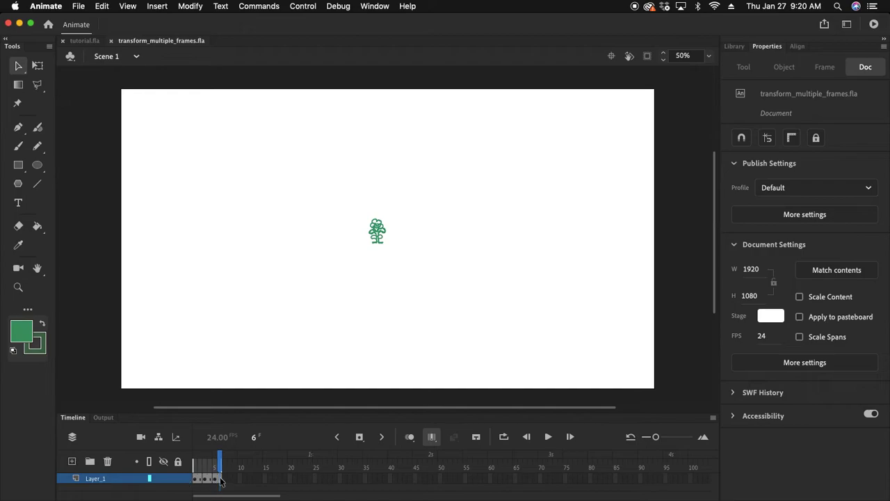
# Restart Edit Multiple Frames with its range limited to the last frames and select all frames on Layer_1
pyautogui.moveTo(194, 464); pyautogui.dragTo(219, 471)
pyautogui.click(431, 436)
pyautogui.click(431, 436)
pyautogui.moveTo(213, 464)
pyautogui.mouseDown()
pyautogui.moveTo(207, 470)
pyautogui.moveTo(216, 465)
pyautogui.mouseUp()
pyautogui.moveTo(196, 482); pyautogui.dragTo(238, 493)
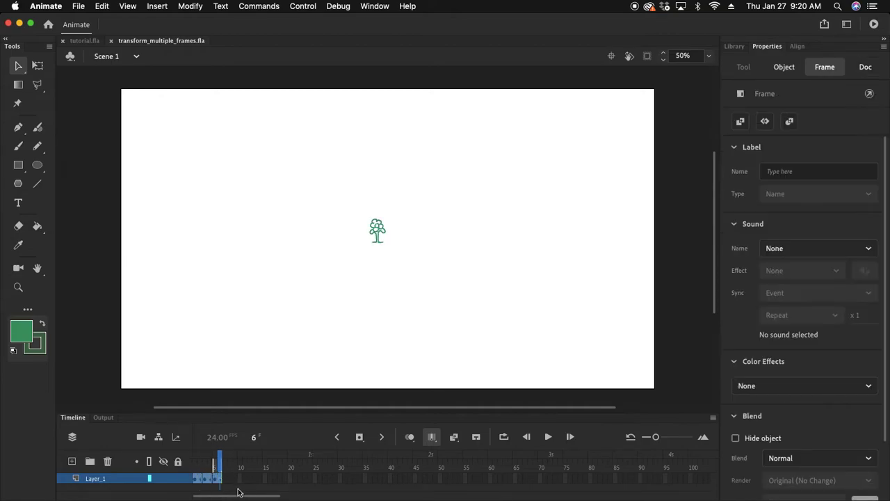
# Extend the multiple-frame editing range to cover frames 1 to 6 and select all six frames on Layer_1
pyautogui.moveTo(215, 465); pyautogui.dragTo(235, 488)
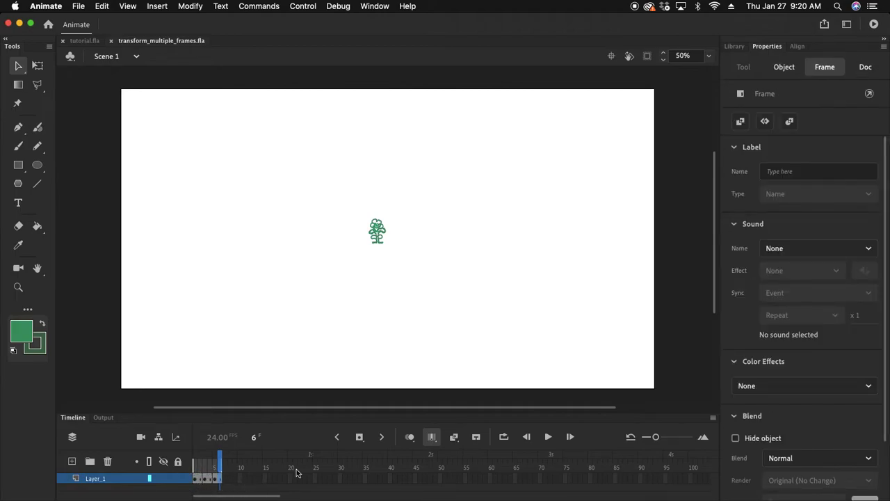
pyautogui.click(220, 488)
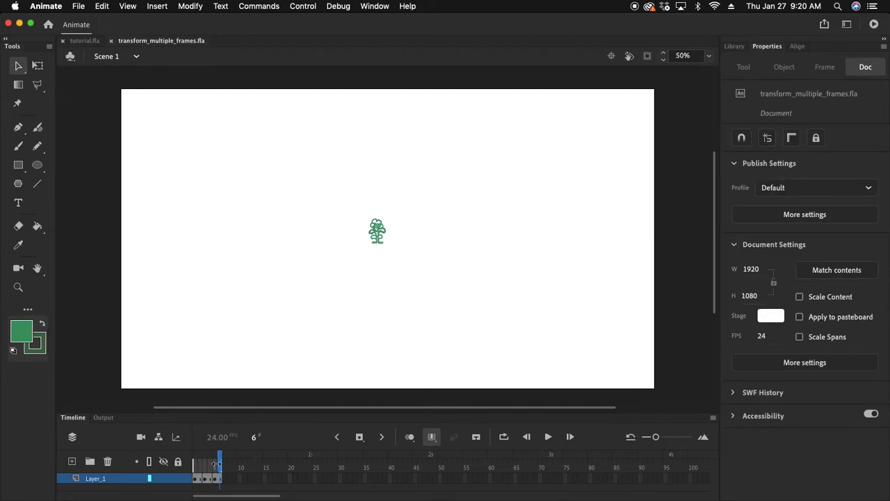
pyautogui.moveTo(195, 483); pyautogui.dragTo(228, 485)
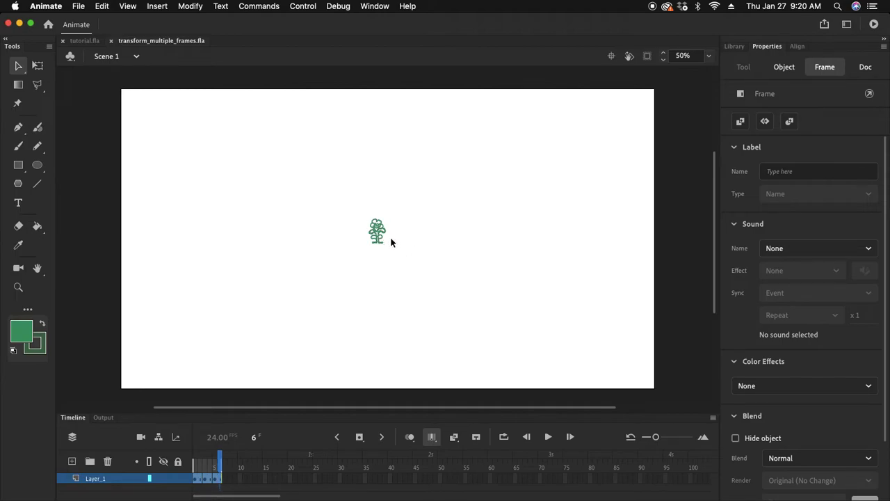
# Scale the flower in all frames to about 519 × 766 px with Free Transform and move it to about X 643, Y 182
pyautogui.press('q')
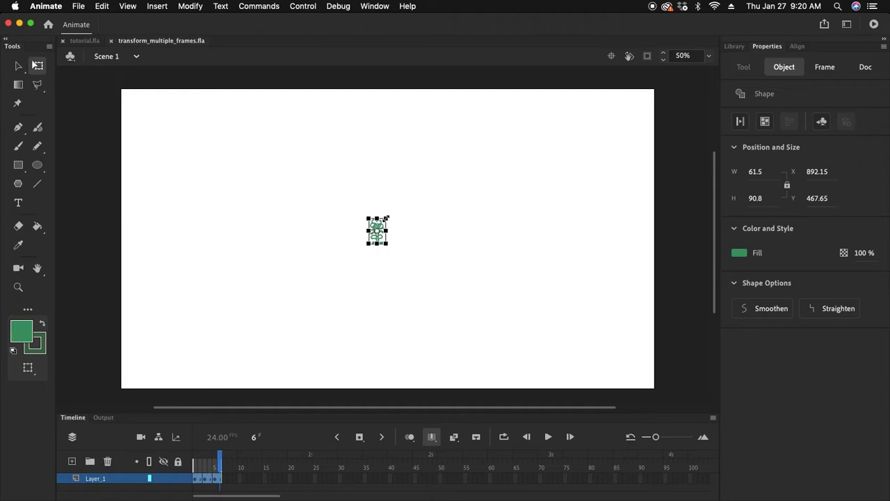
pyautogui.moveTo(386, 218); pyautogui.dragTo(482, 124)
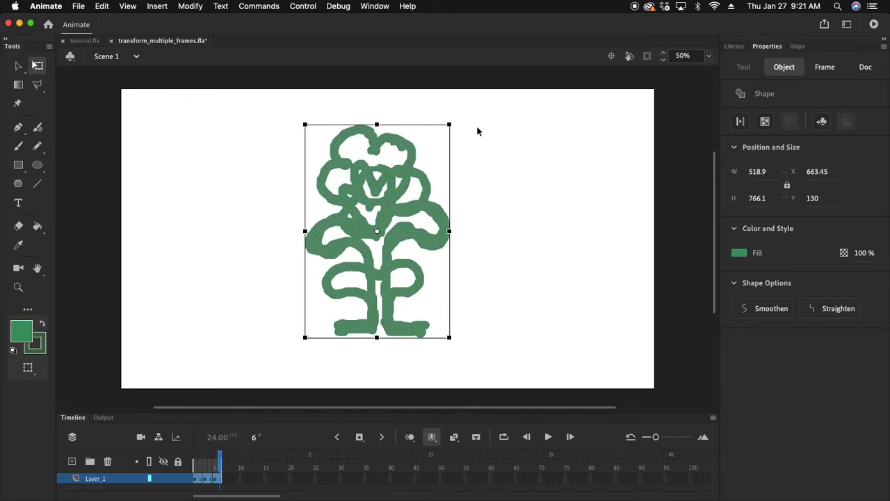
pyautogui.moveTo(434, 247)
pyautogui.mouseDown()
pyautogui.moveTo(552, 226)
pyautogui.moveTo(587, 243)
pyautogui.moveTo(454, 265)
pyautogui.moveTo(304, 240)
pyautogui.moveTo(405, 246)
pyautogui.moveTo(553, 237)
pyautogui.moveTo(438, 247)
pyautogui.moveTo(433, 239)
pyautogui.moveTo(427, 252)
pyautogui.mouseUp()
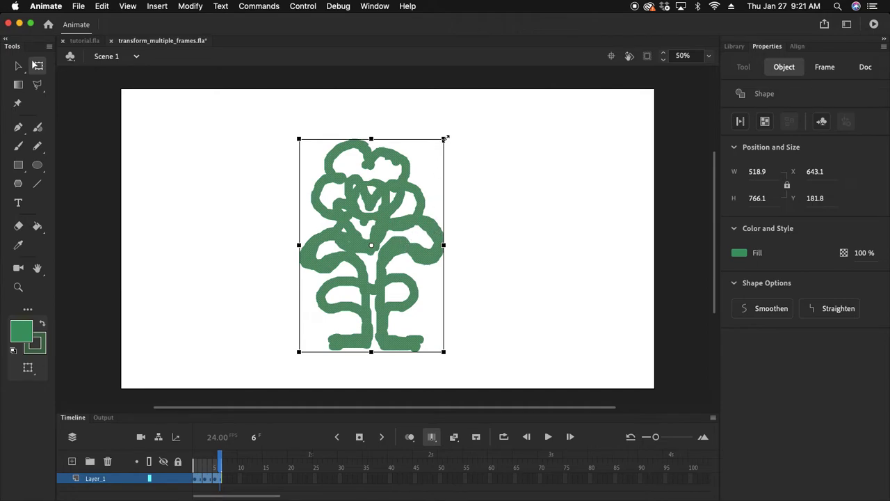
# Move the transformation point to the flower's base and scale the drawings down to about 56 × 83 px
pyautogui.moveTo(371, 243); pyautogui.dragTo(371, 348)
pyautogui.moveTo(445, 140); pyautogui.dragTo(454, 173)
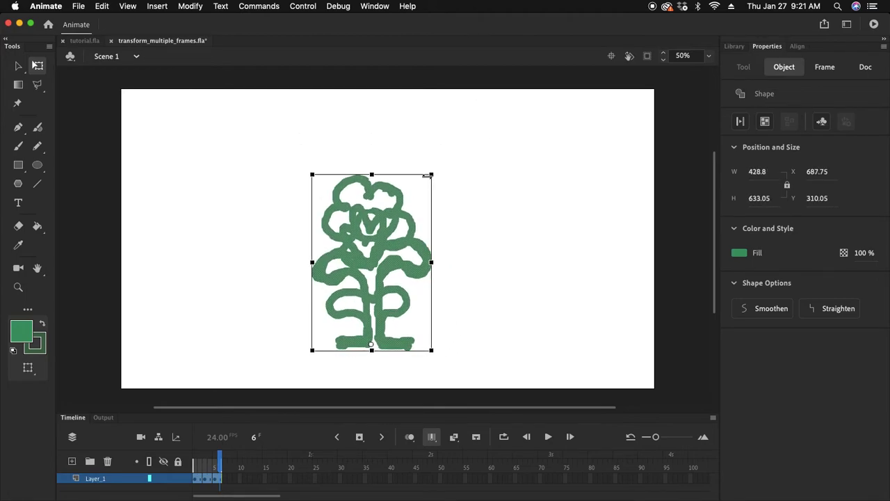
pyautogui.moveTo(431, 175); pyautogui.dragTo(389, 322)
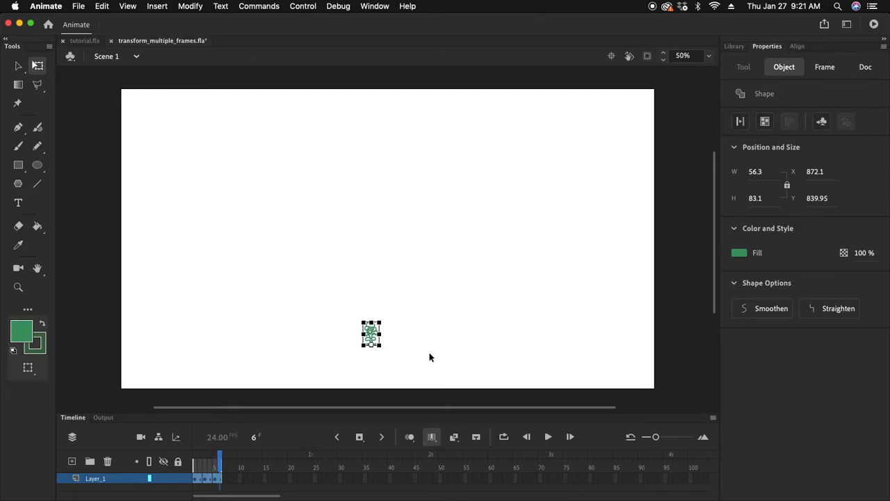
# Try scaling the flower from its centre to about 576 × 851 px and nudging it up to about Y 100
pyautogui.click(372, 334)
pyautogui.moveTo(380, 322); pyautogui.dragTo(466, 219)
pyautogui.hotkey('shift', 'Up')
pyautogui.hotkey('shift', 'Up')
pyautogui.hotkey('shift', 'Up')
pyautogui.hotkey('shift', 'Up')
pyautogui.hotkey('shift', 'Up')
pyautogui.hotkey('shift', 'Up')
pyautogui.hotkey('shift', 'Up')
pyautogui.hotkey('shift', 'Up')
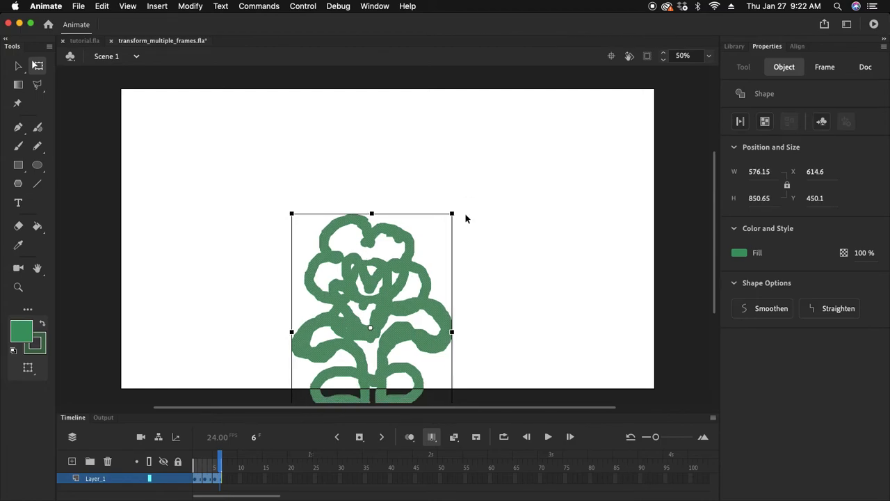
pyautogui.hotkey('shift', 'Up')
pyautogui.hotkey('shift', 'Up')
pyautogui.hotkey('shift', 'Up')
pyautogui.hotkey('shift', 'Up')
pyautogui.hotkey('shift', 'Up')
pyautogui.hotkey('shift', 'Up')
pyautogui.hotkey('shift', 'Up')
pyautogui.hotkey('shift', 'Up')
pyautogui.hotkey('shift', 'Up')
pyautogui.hotkey('shift', 'Up')
pyautogui.hotkey('shift', 'Up')
pyautogui.hotkey('shift', 'Up')
pyautogui.hotkey('shift', 'Up')
pyautogui.hotkey('shift', 'Up')
pyautogui.hotkey('shift', 'Up')
pyautogui.hotkey('shift', 'Up')
pyautogui.hotkey('shift', 'Up')
pyautogui.hotkey('shift', 'Up')
pyautogui.hotkey('shift', 'Up')
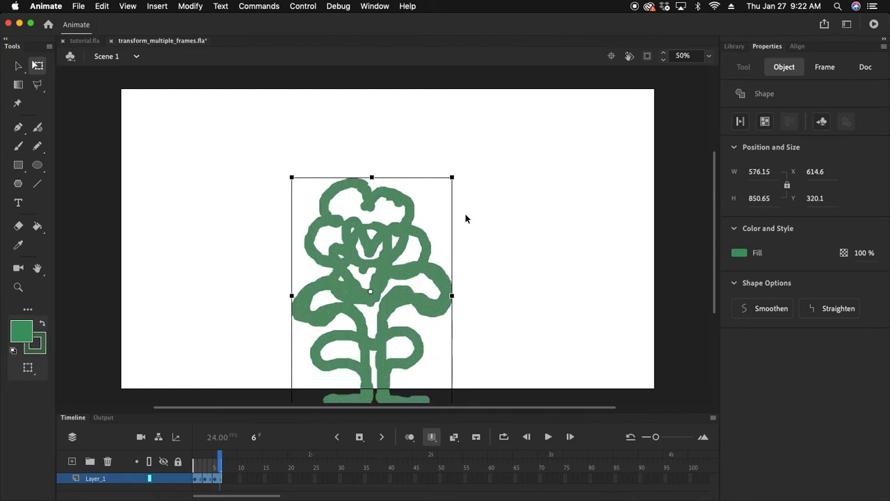
pyautogui.hotkey('shift', 'Up')
pyautogui.hotkey('shift', 'Up')
pyautogui.hotkey('shift', 'Up')
pyautogui.hotkey('shift', 'Up')
pyautogui.hotkey('shift', 'Up')
pyautogui.hotkey('shift', 'Up')
pyautogui.hotkey('shift', 'Up')
pyautogui.hotkey('shift', 'Up')
pyautogui.hotkey('shift', 'Up')
pyautogui.hotkey('shift', 'Up')
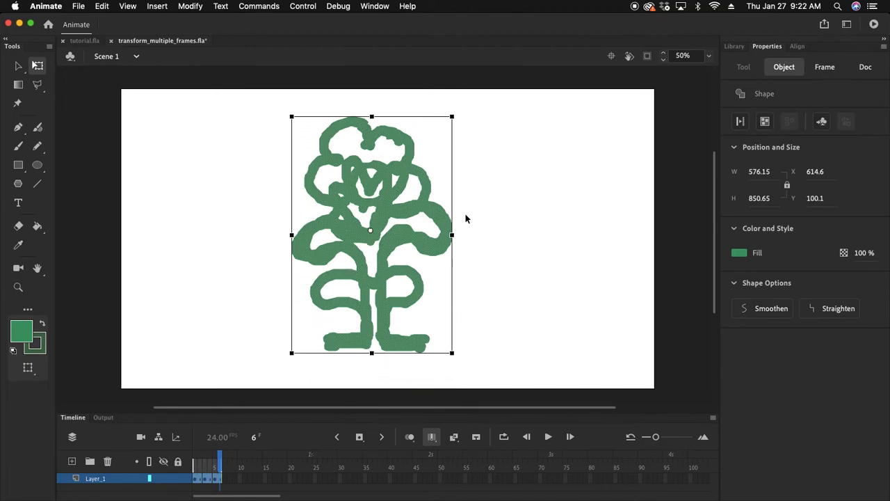
# Undo the upward nudges and the enlargement from the flower's centre
pyautogui.hotkey('ctrl', 'z')
pyautogui.hotkey('ctrl', 'z')
pyautogui.hotkey('ctrl', 'z')
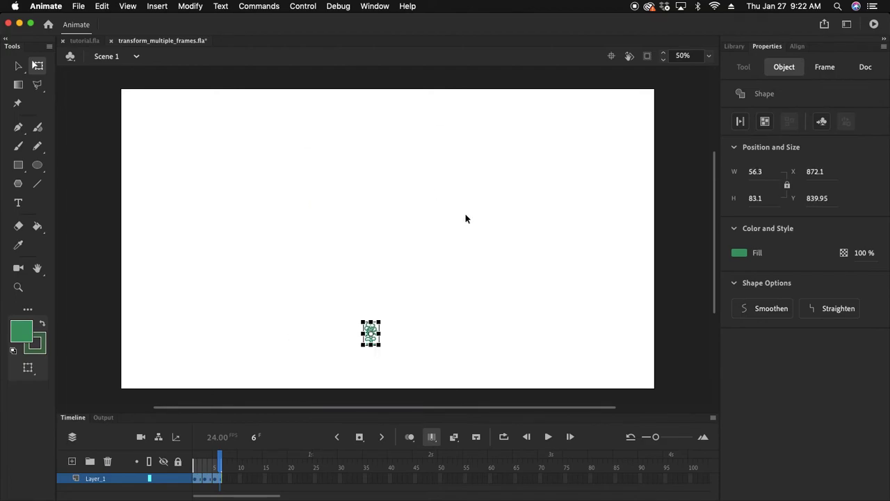
# Place the transformation point at the flower's base and enlarge the drawings in all frames to about 316 × 467 px
pyautogui.hotkey('ctrl', '=')
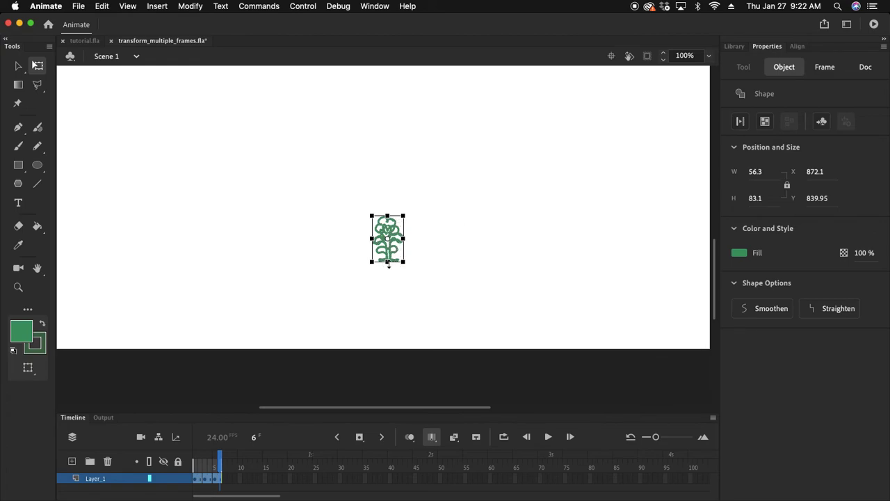
pyautogui.click(388, 254)
pyautogui.moveTo(405, 215); pyautogui.dragTo(515, 21)
pyautogui.moveTo(565, 209); pyautogui.dragTo(574, 324)
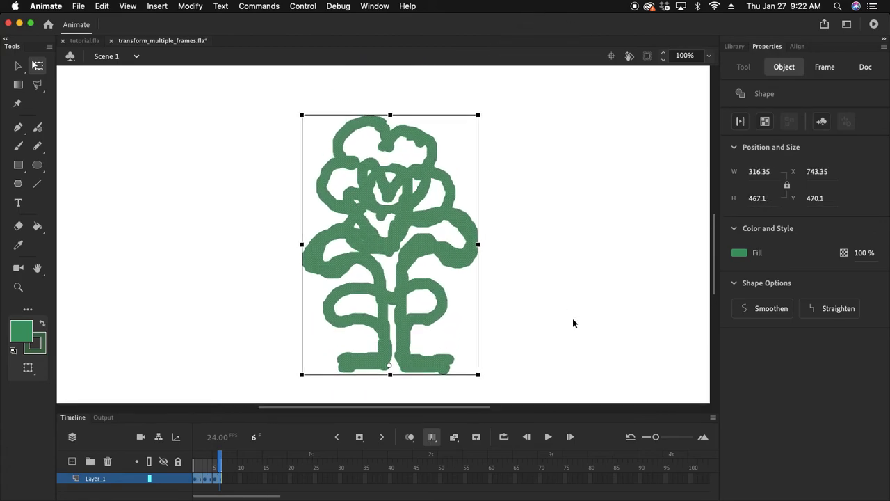
pyautogui.press('super+minus')
pyautogui.moveTo(543, 259); pyautogui.dragTo(544, 263)
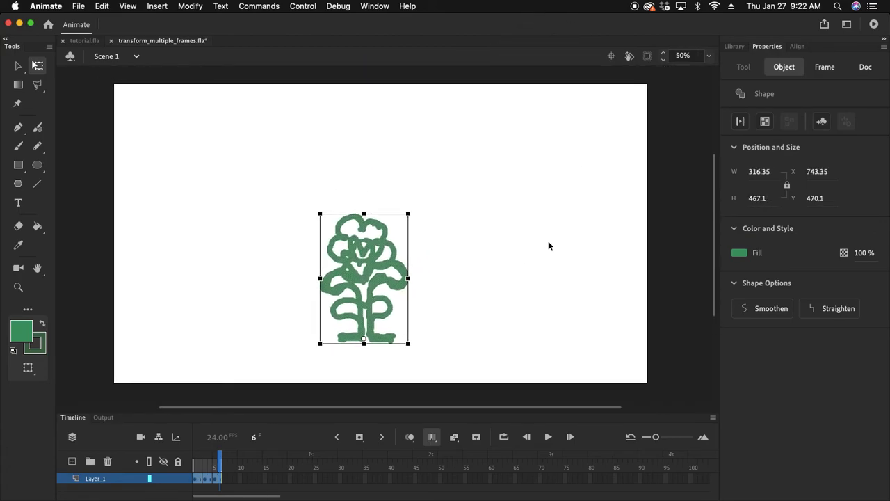
# Deselect the flower, turn off Edit Multiple Frames, and scrub the timeline to check the resized frames
pyautogui.click(504, 250)
pyautogui.click(431, 436)
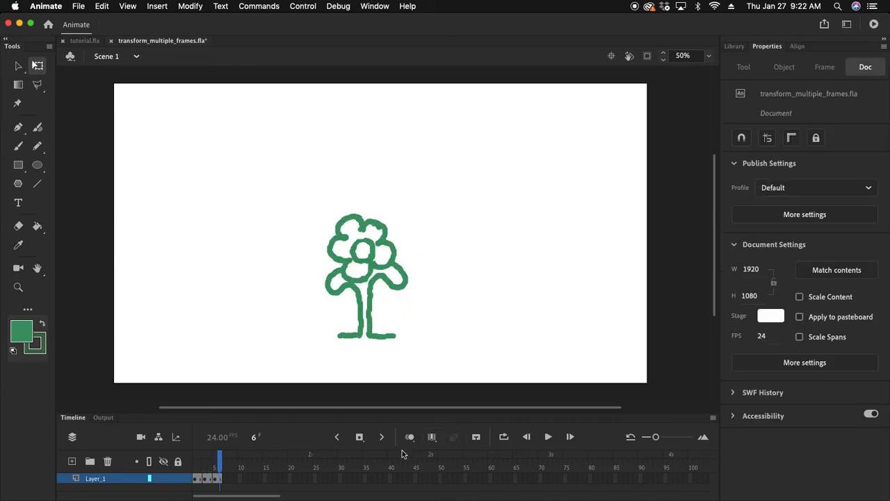
pyautogui.moveTo(220, 461)
pyautogui.mouseDown()
pyautogui.moveTo(200, 473)
pyautogui.moveTo(225, 473)
pyautogui.moveTo(193, 480)
pyautogui.moveTo(227, 477)
pyautogui.moveTo(192, 477)
pyautogui.moveTo(224, 487)
pyautogui.mouseUp()
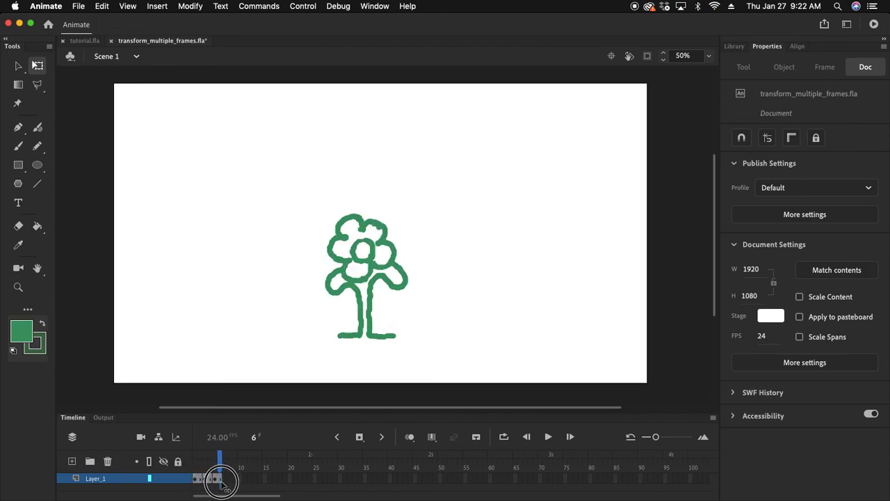